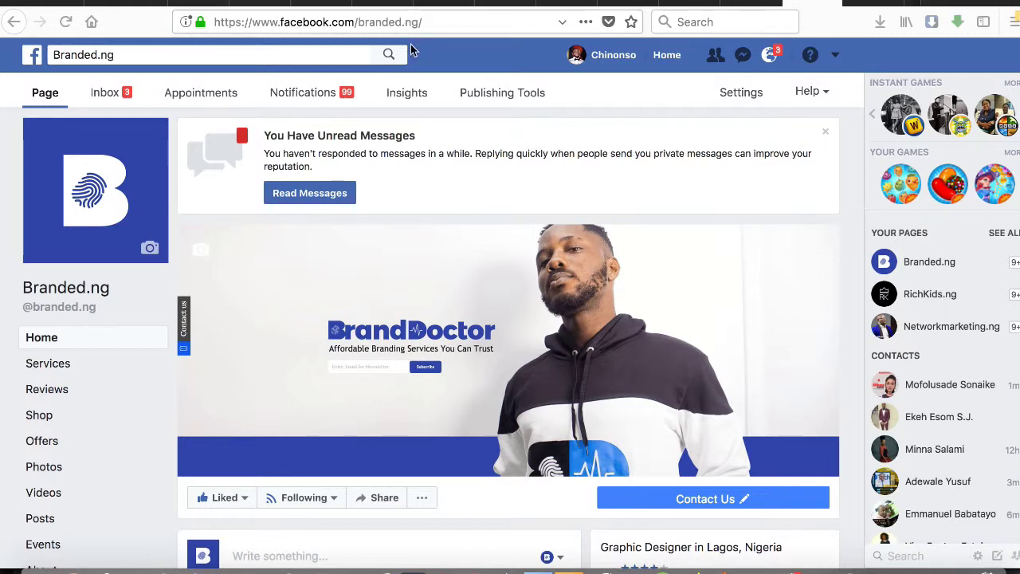
Step: Open the Branded.ng page's Video Library under Publishing Tools
click(504, 95)
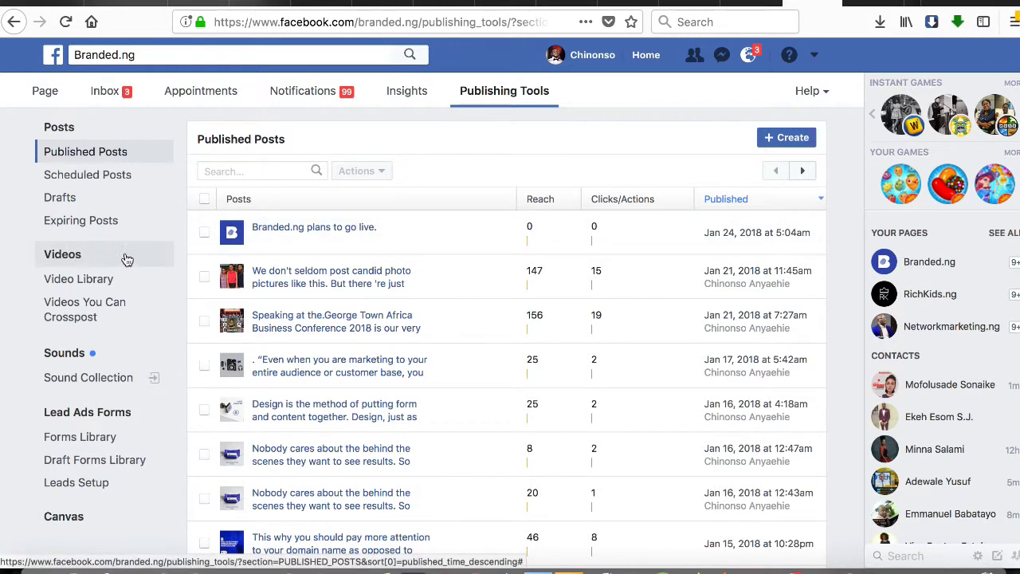
click(78, 261)
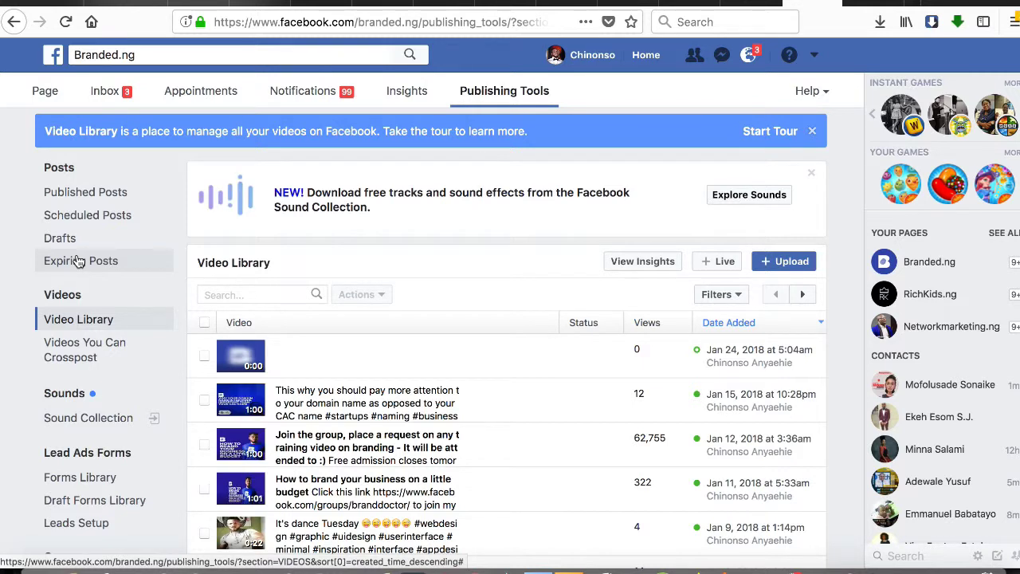
Step: Start a new live video with + Live from the Video Library
click(718, 263)
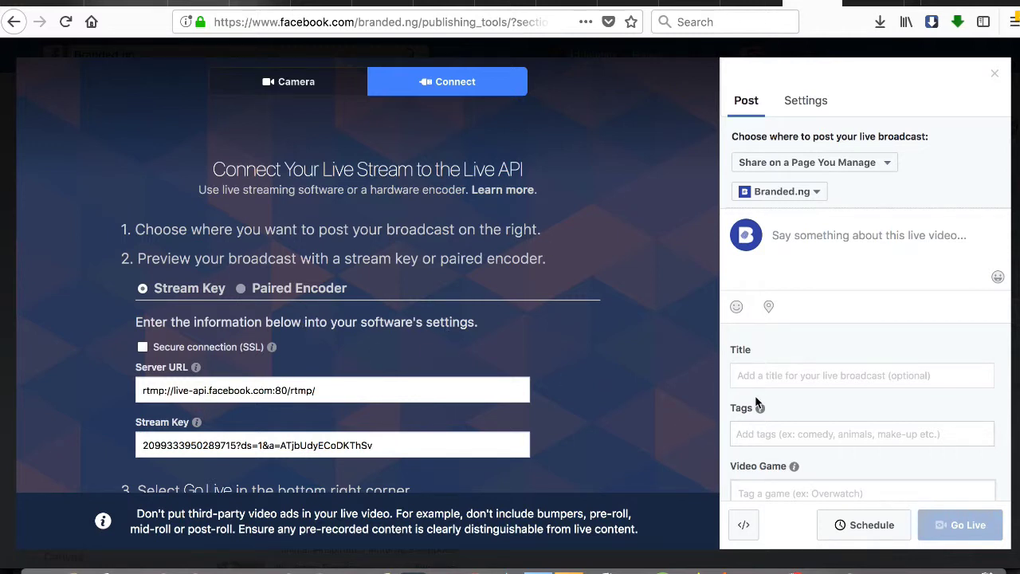
Step: Switch the broadcast from Share on a Page to Share in a Group, choosing Brand Doctor
click(785, 196)
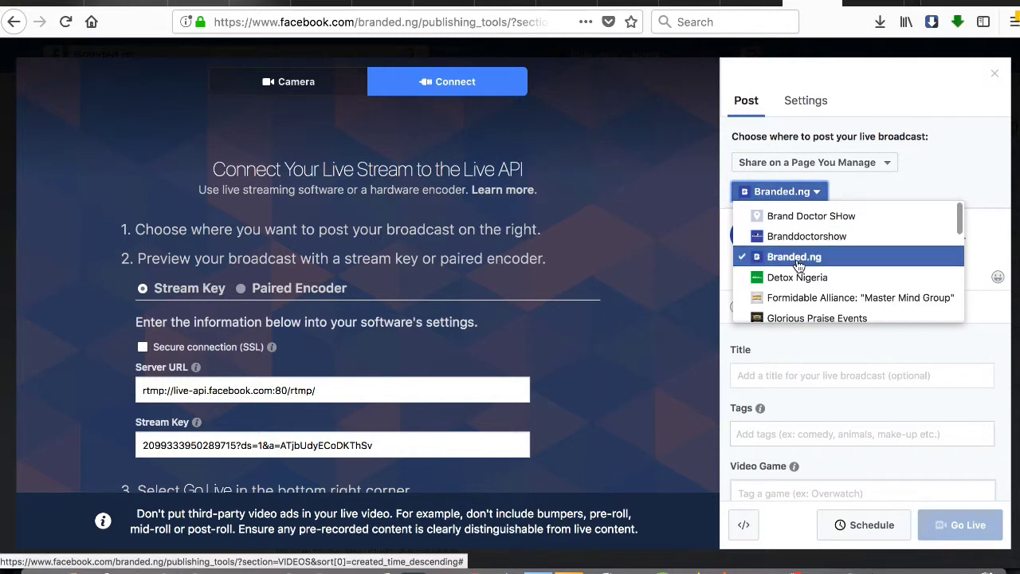
click(787, 168)
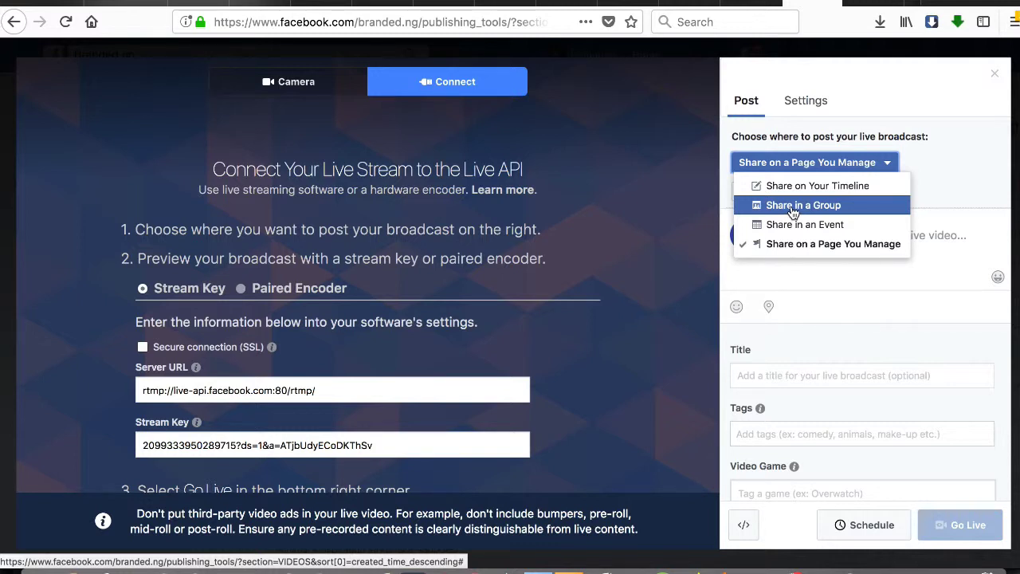
click(793, 209)
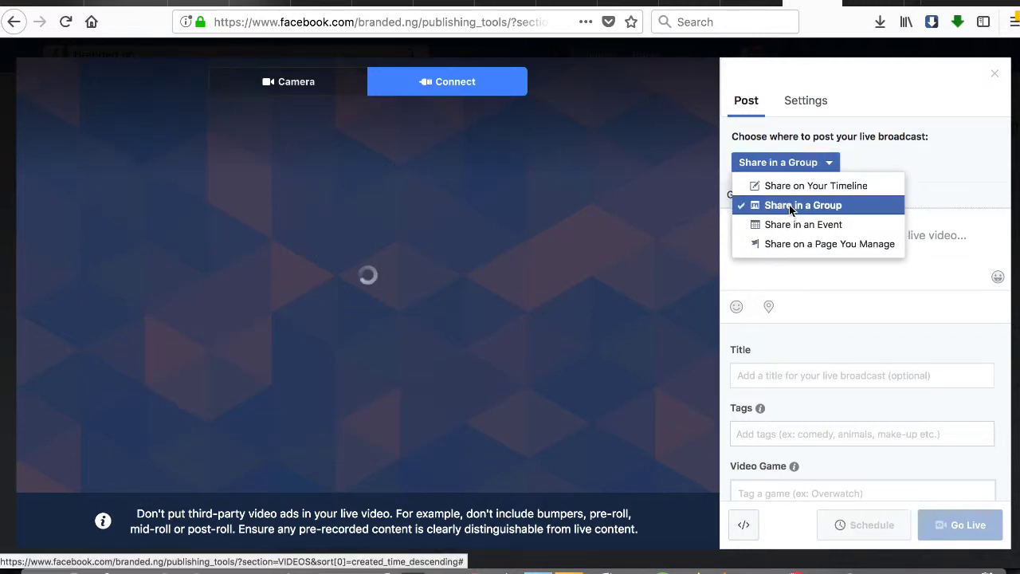
click(804, 197)
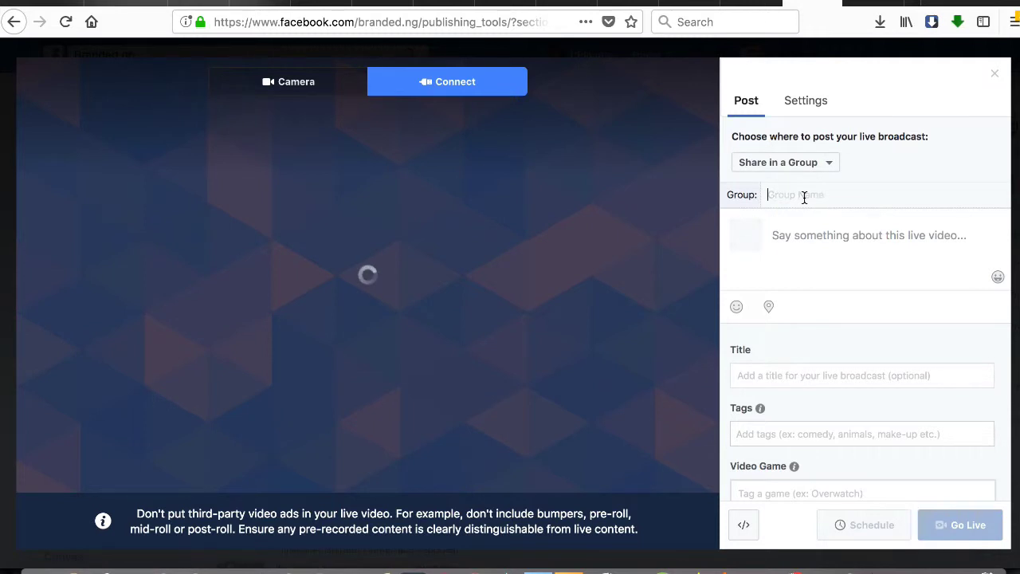
text(bra)
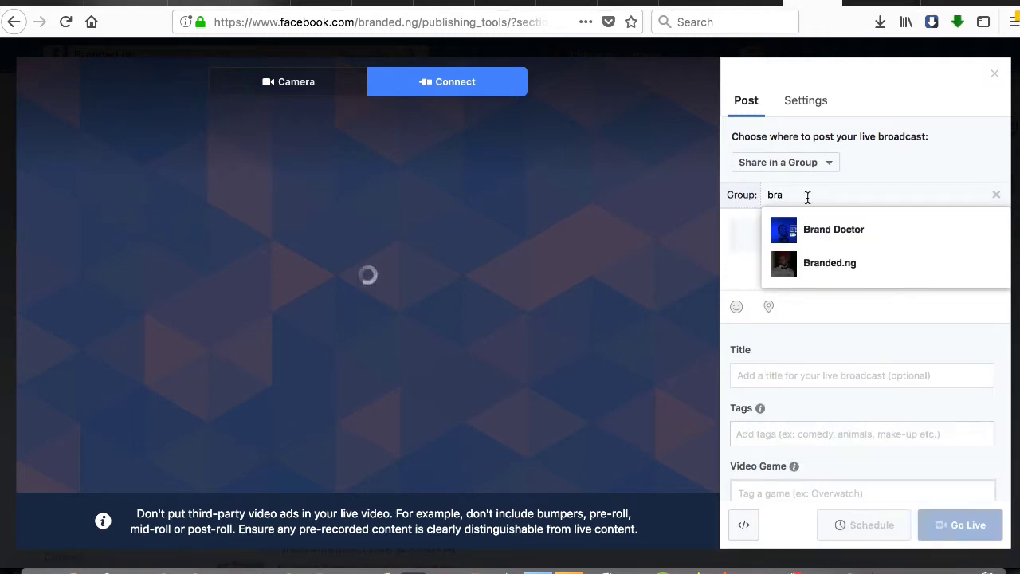
click(845, 229)
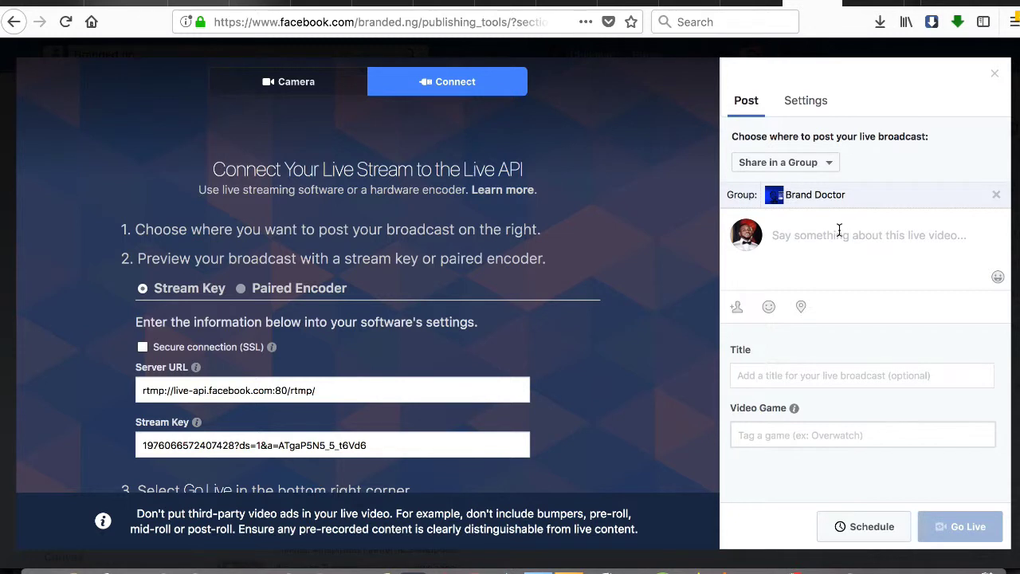
Step: Write the description 'Hello Guys request notification here for my live video on naming your business - by 4pm'
click(839, 230)
text(Hell)
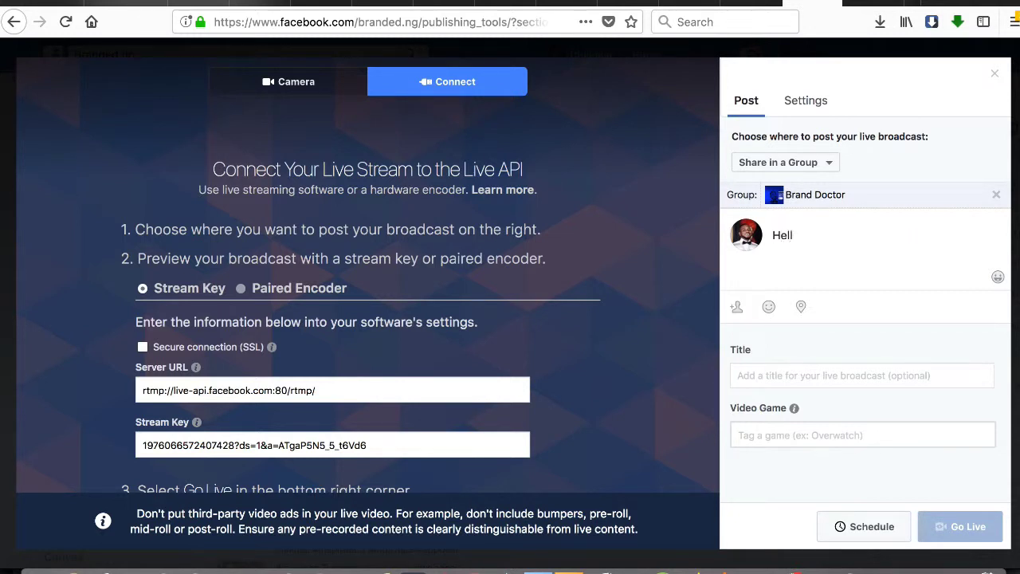
text(o Guys request notifi)
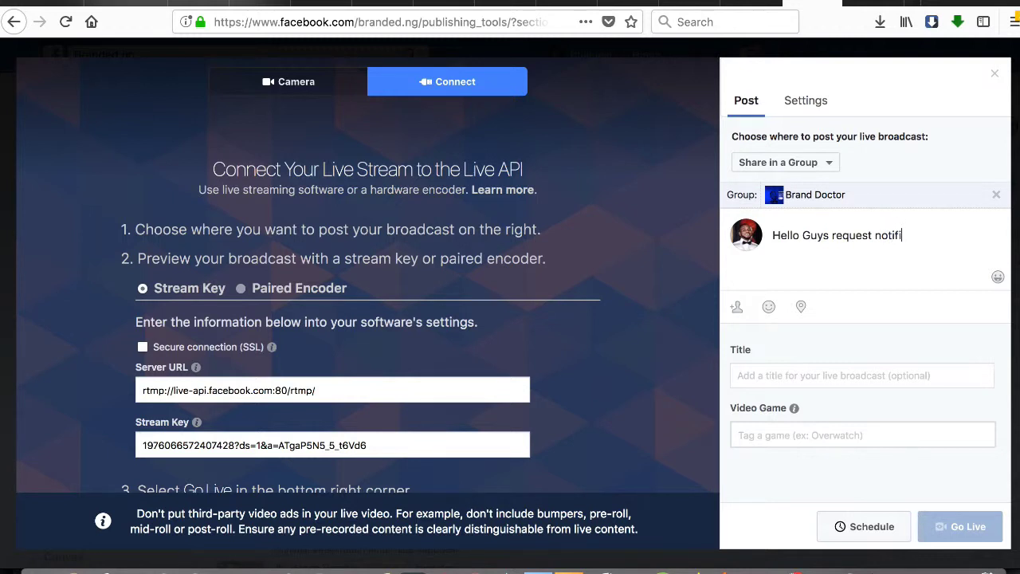
text(cation here for my live )
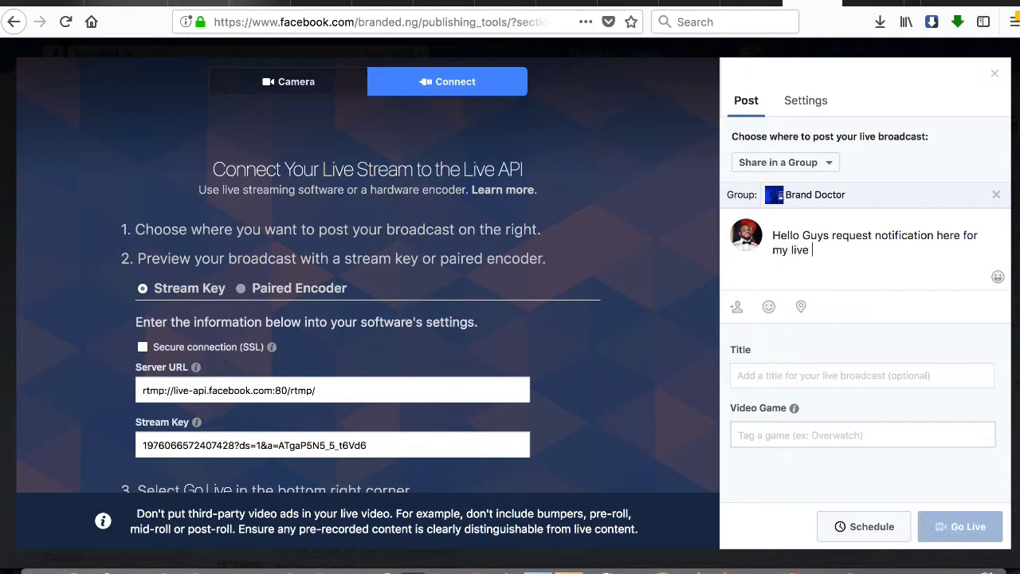
text(video on naming yo)
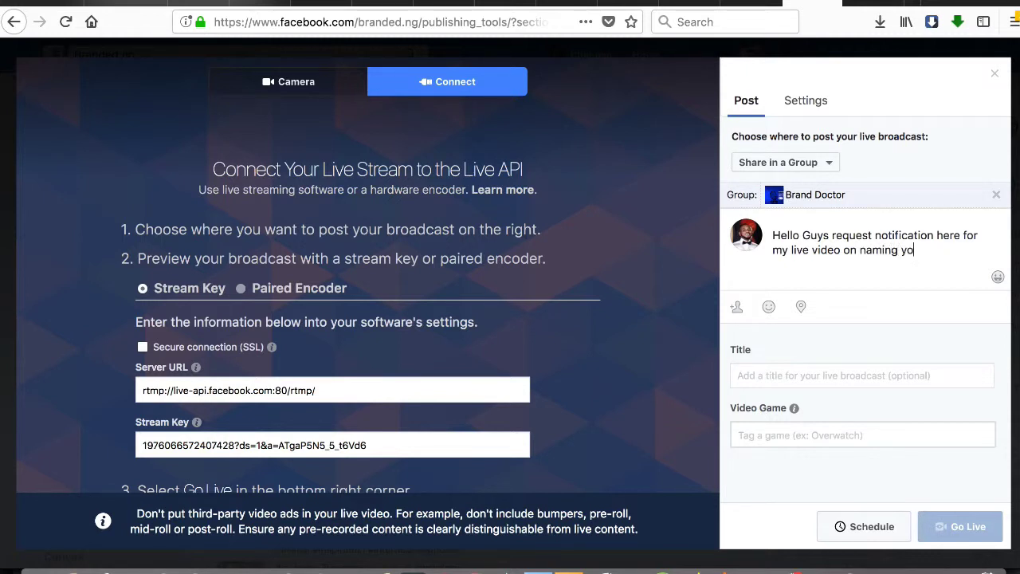
text(ur starty)
key(BackSpace)
key(BackSpace)
key(BackSpace)
key(BackSpace)
key(BackSpace)
text(business)
click(918, 249)
click(977, 249)
text(- by 4)
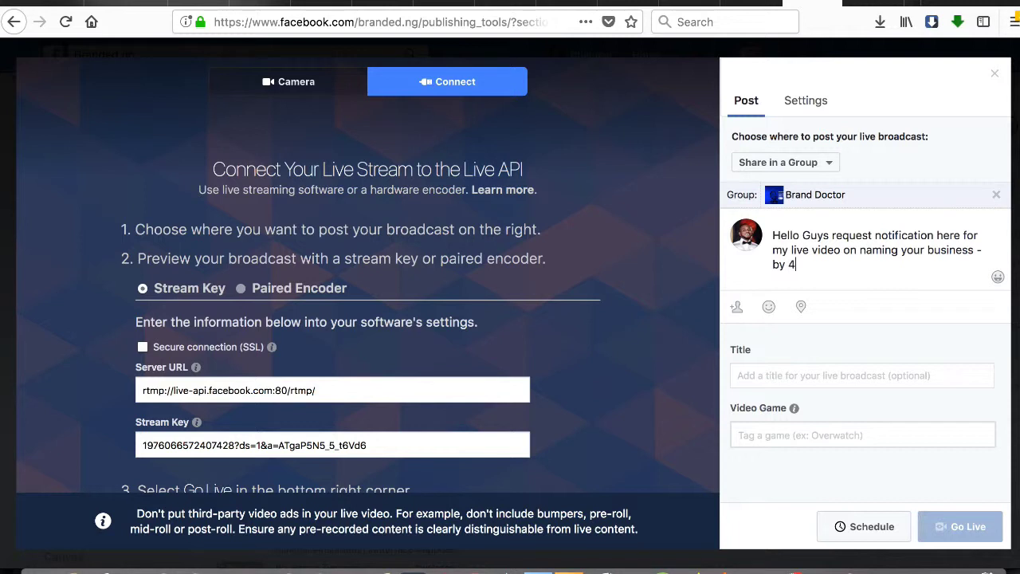
text(pm)
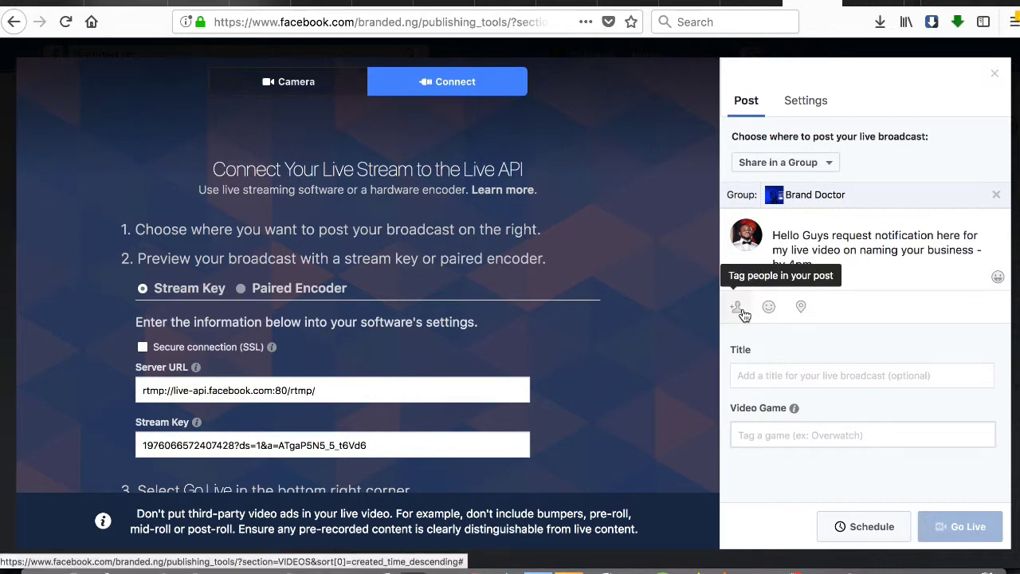
Step: Enter the broadcast title 'Smartest Way to name your business'
click(762, 377)
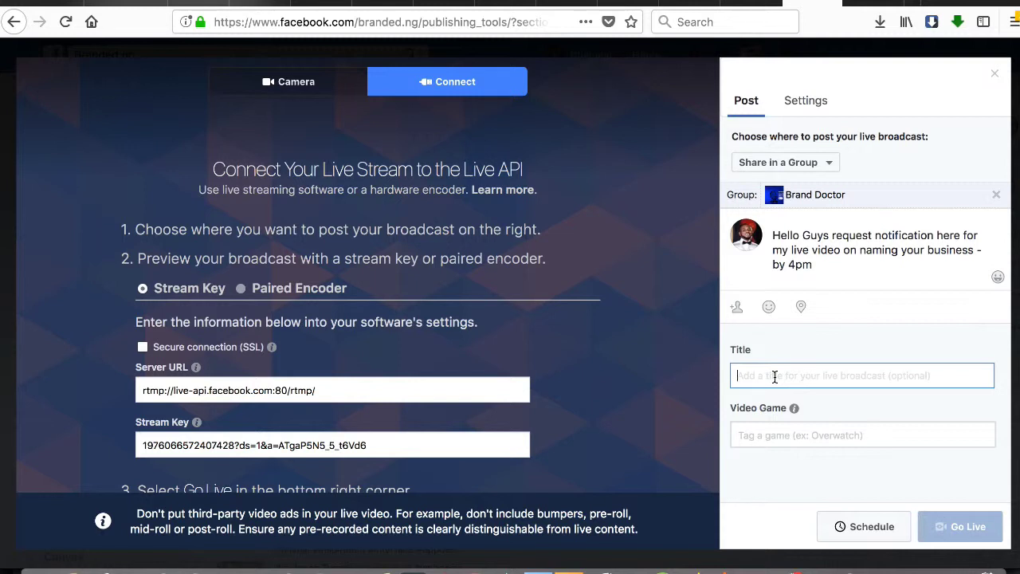
text(Sma)
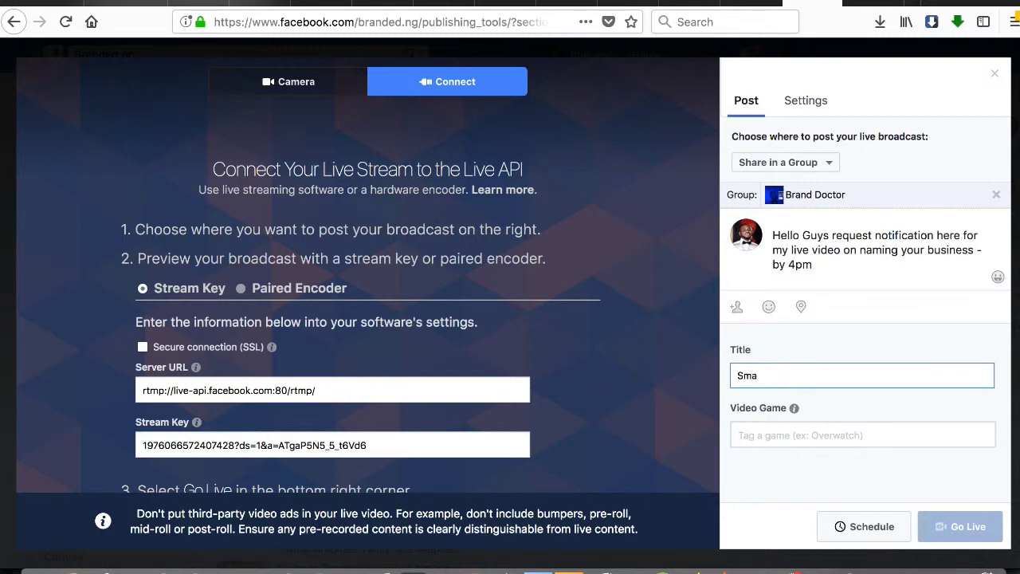
text(rtest Way to name your busine)
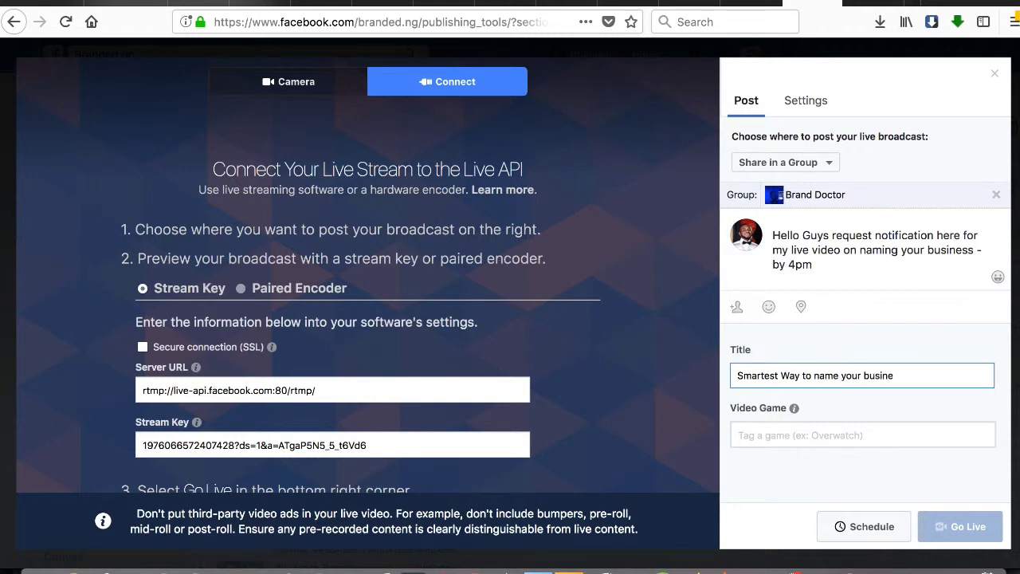
key(BackSpace)
key(BackSpace)
text(ness)
Step: Add 'The' to the title's start and lowercase 'smartest' and 'way'
triple_click(838, 380)
click(839, 380)
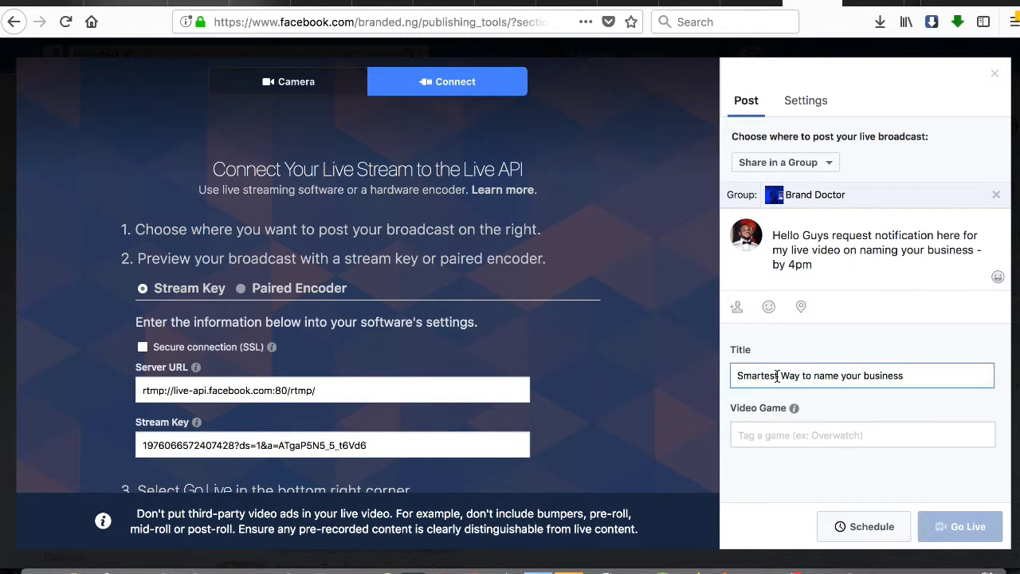
click(738, 375)
text(The)
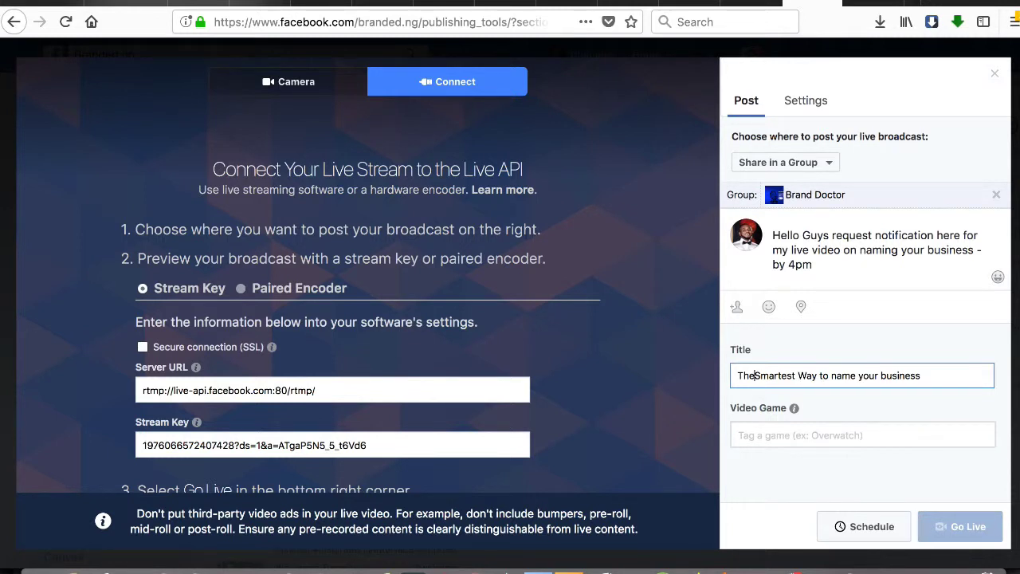
key(BackSpace)
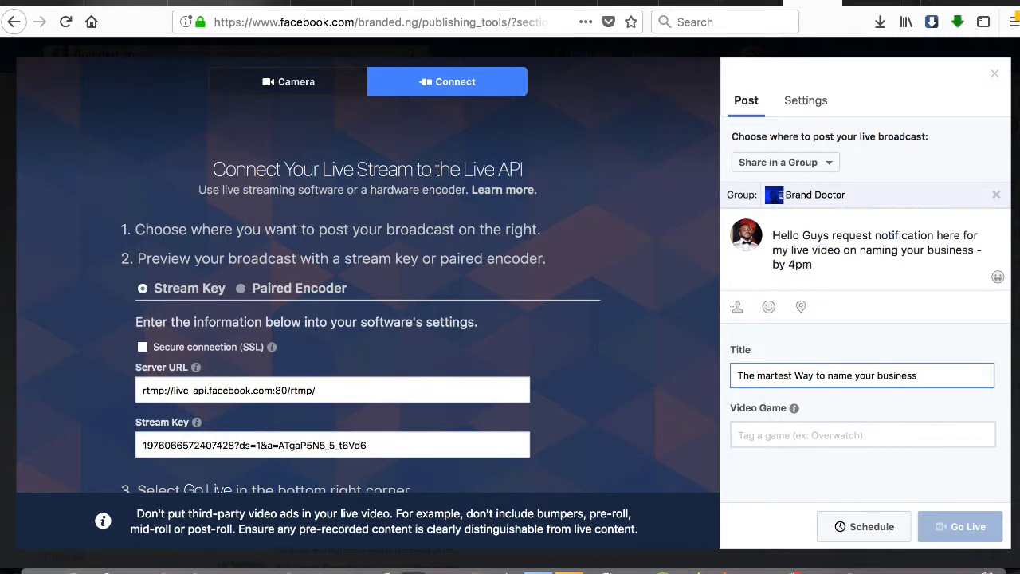
text(s)
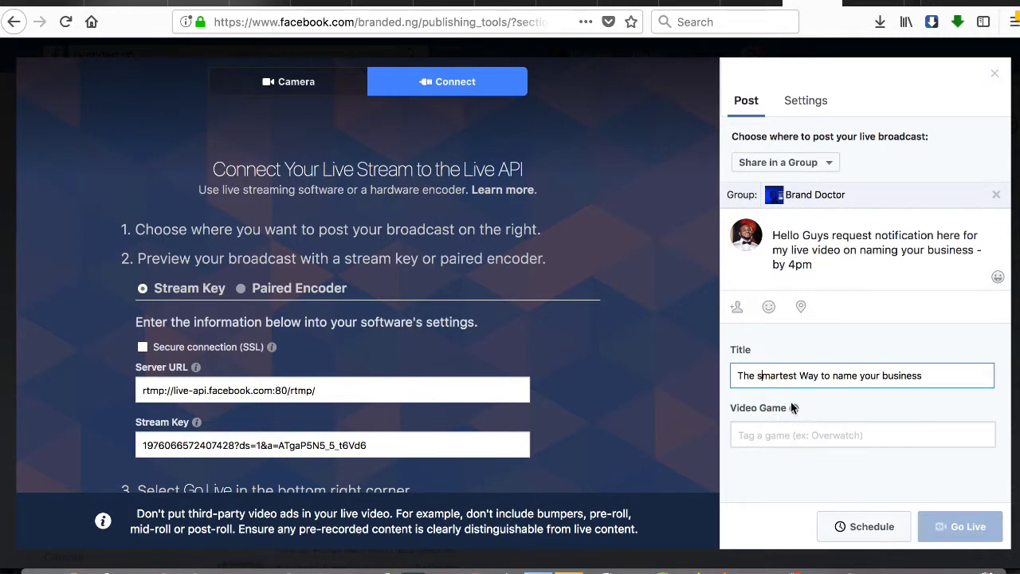
click(807, 374)
key(BackSpace)
text(w)
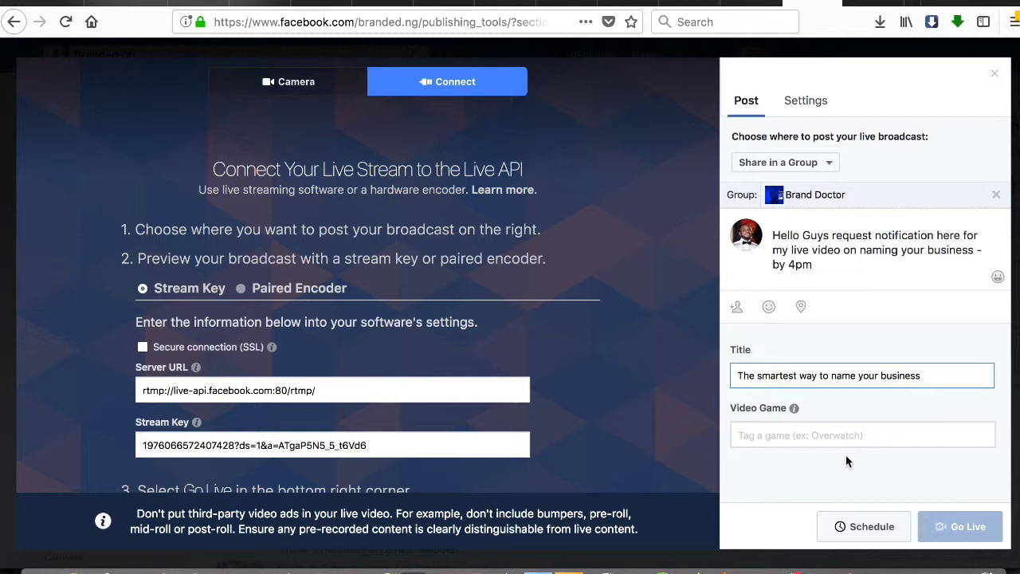
Step: Schedule the broadcast for 1/24/2018 with the start hour set to 4 PM
click(853, 525)
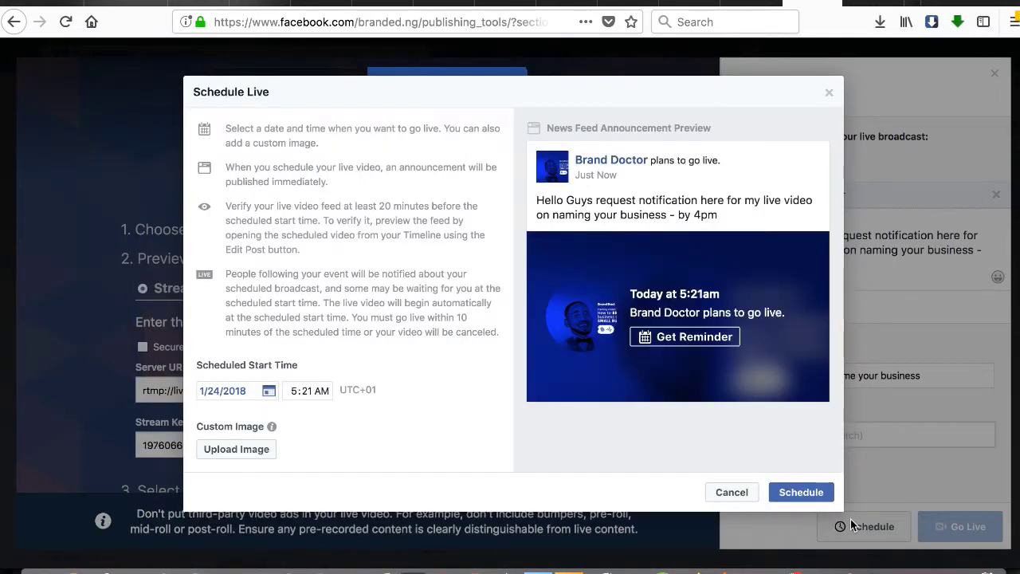
click(251, 392)
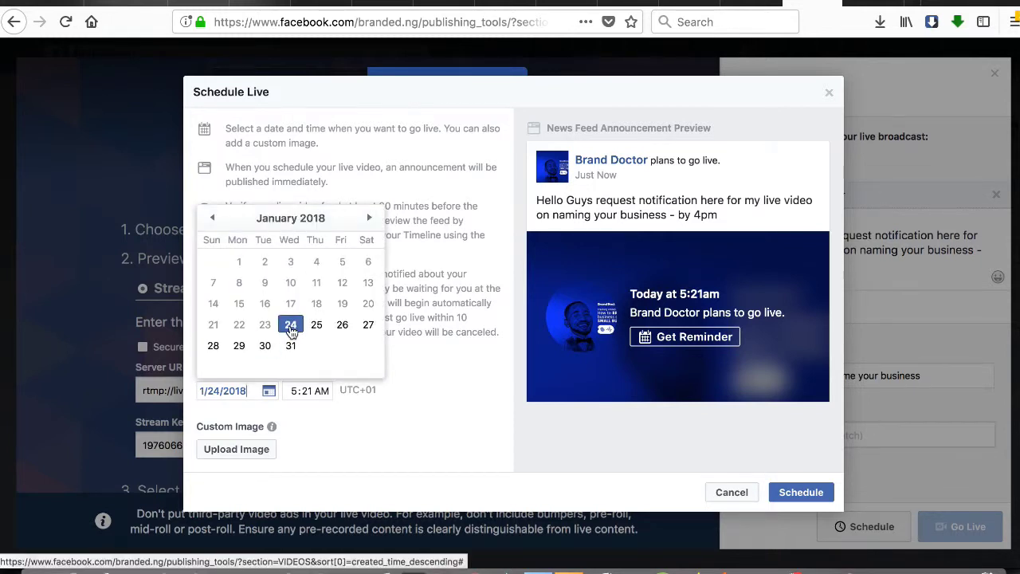
click(309, 389)
click(323, 394)
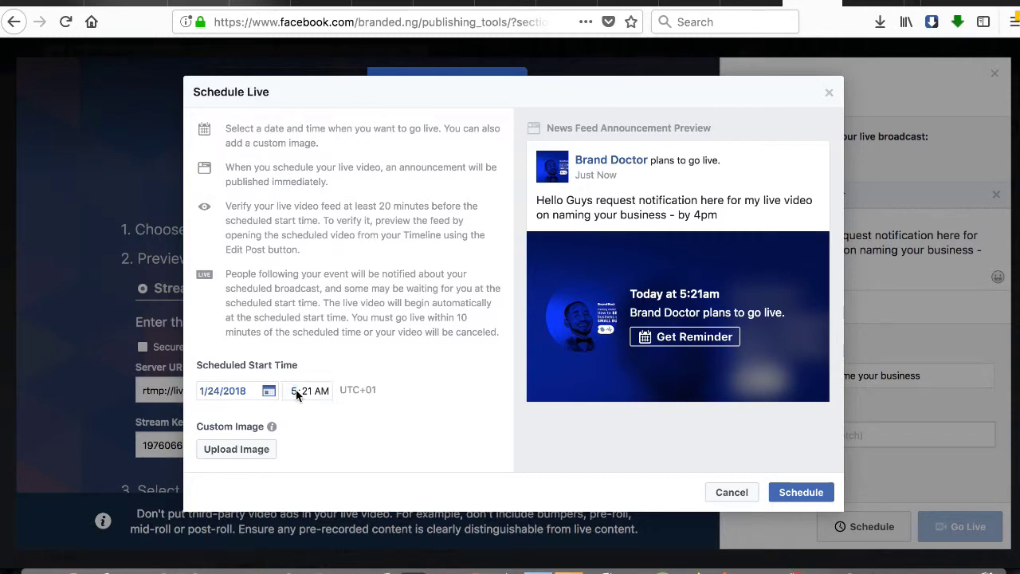
click(295, 390)
text(4)
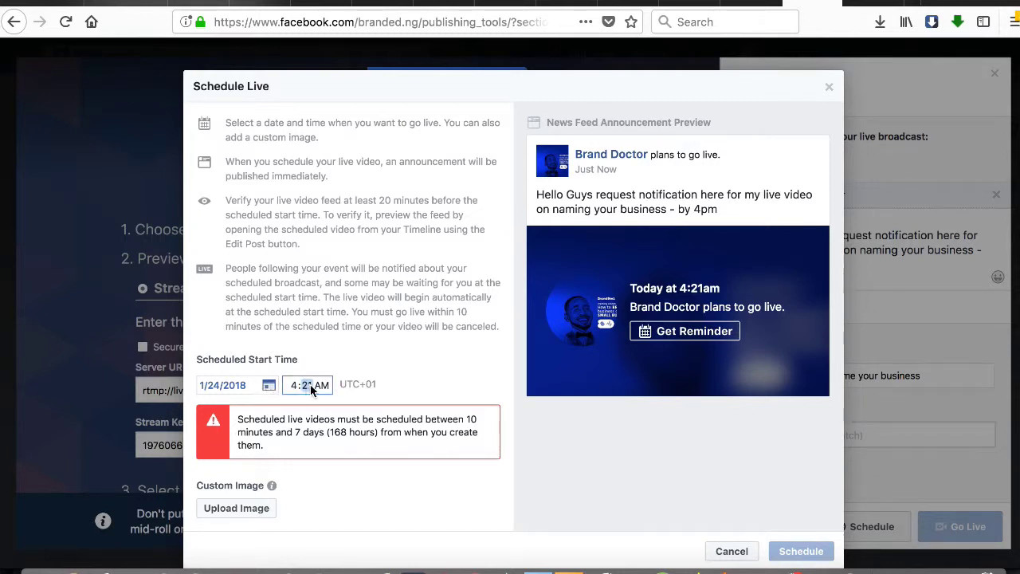
click(310, 385)
key(Tab)
key(p)
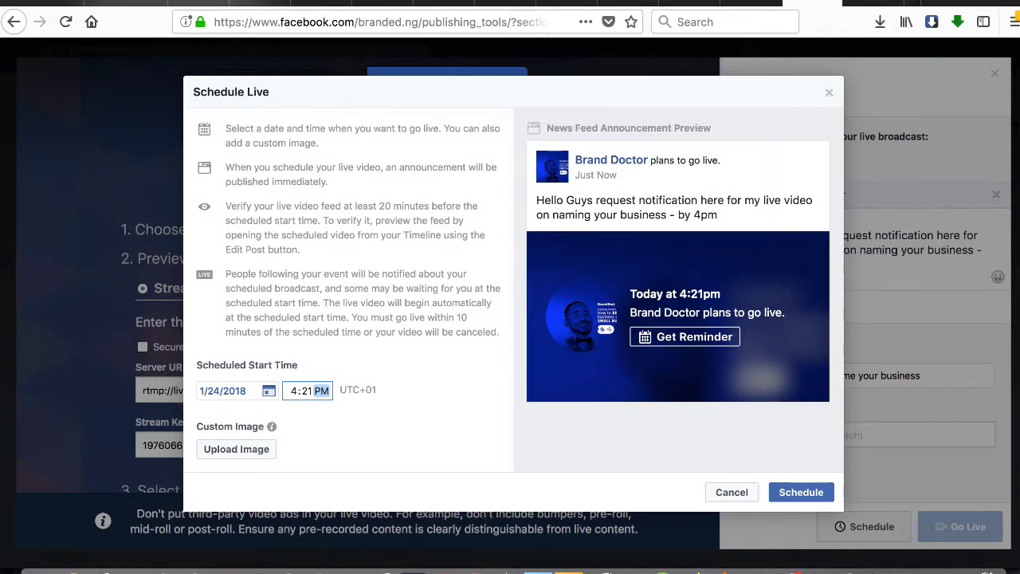
click(309, 390)
Step: Set the start time to 4:00 PM and upload IG-live.jpg from logos as the custom image
text(00)
click(357, 395)
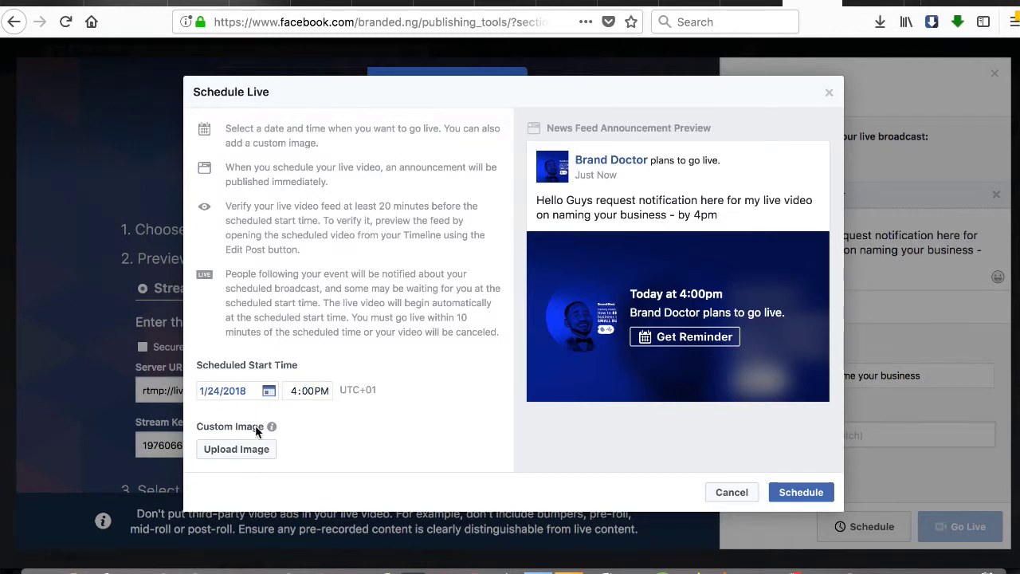
click(239, 449)
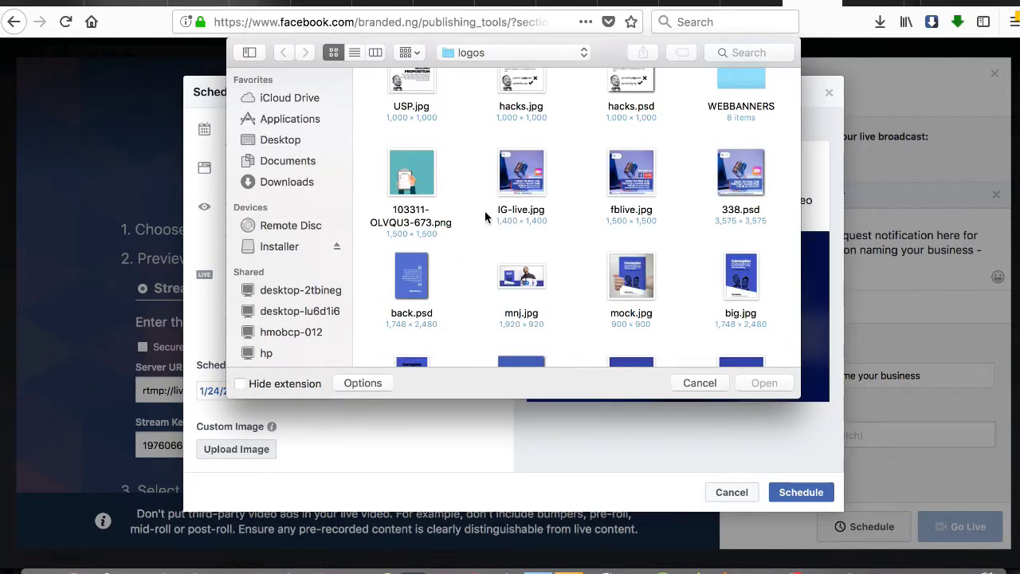
scroll(486, 215, up, 2)
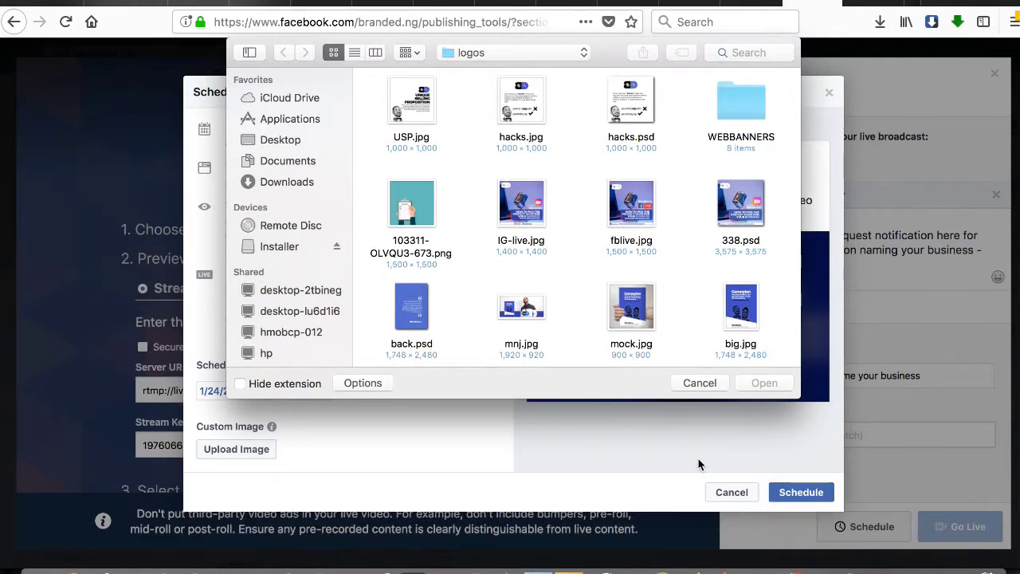
click(700, 383)
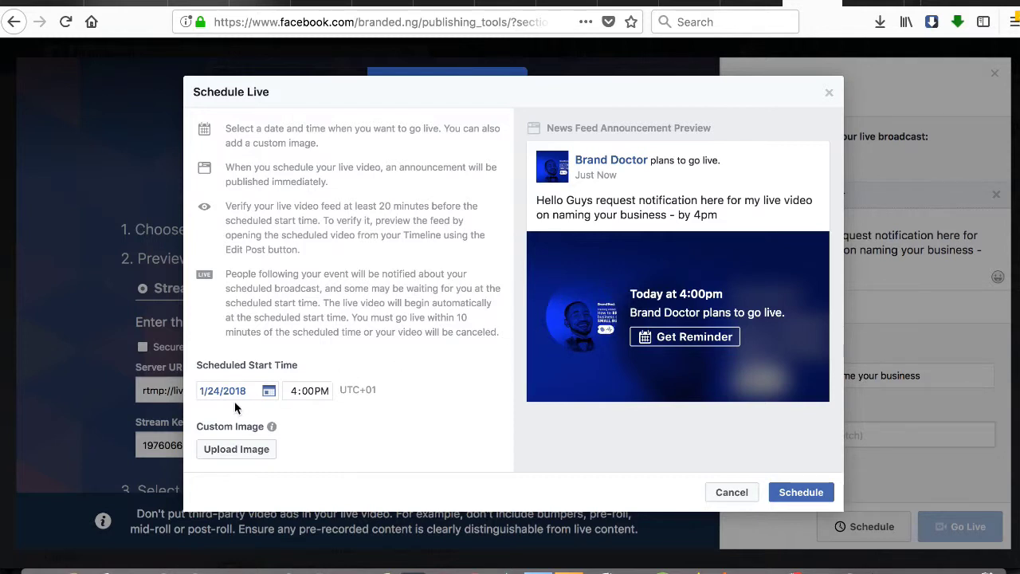
click(232, 452)
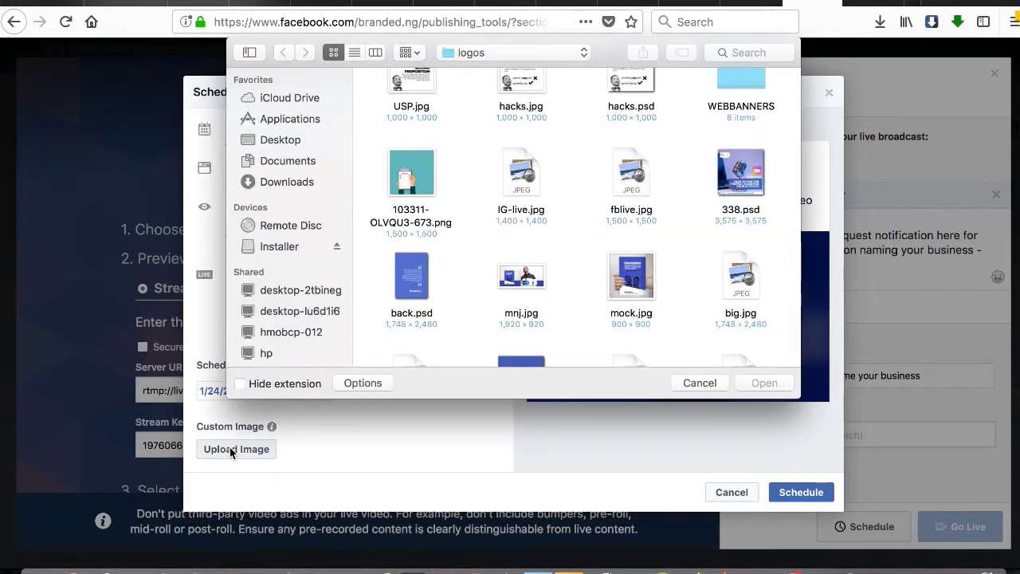
click(530, 188)
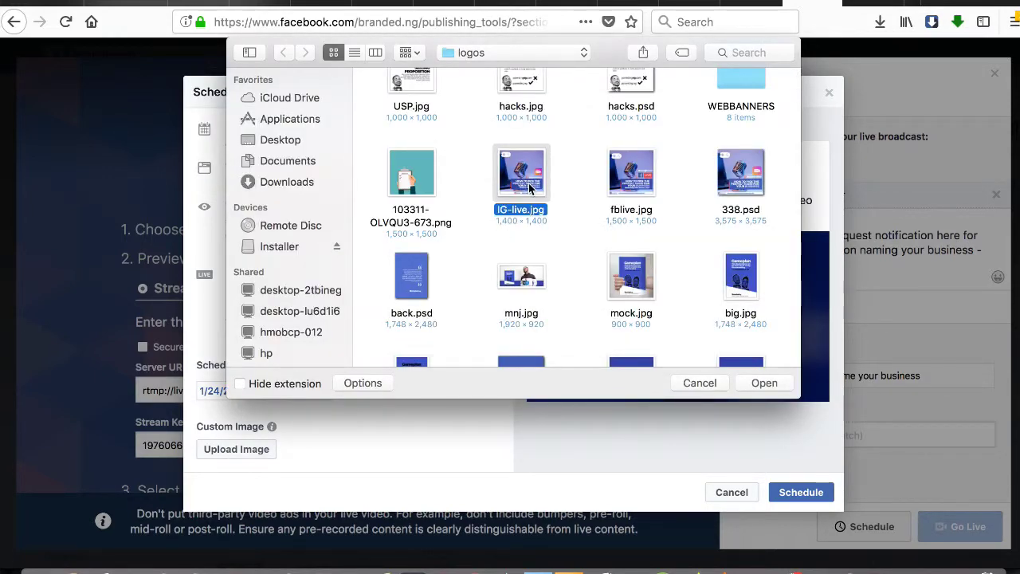
double_click(530, 189)
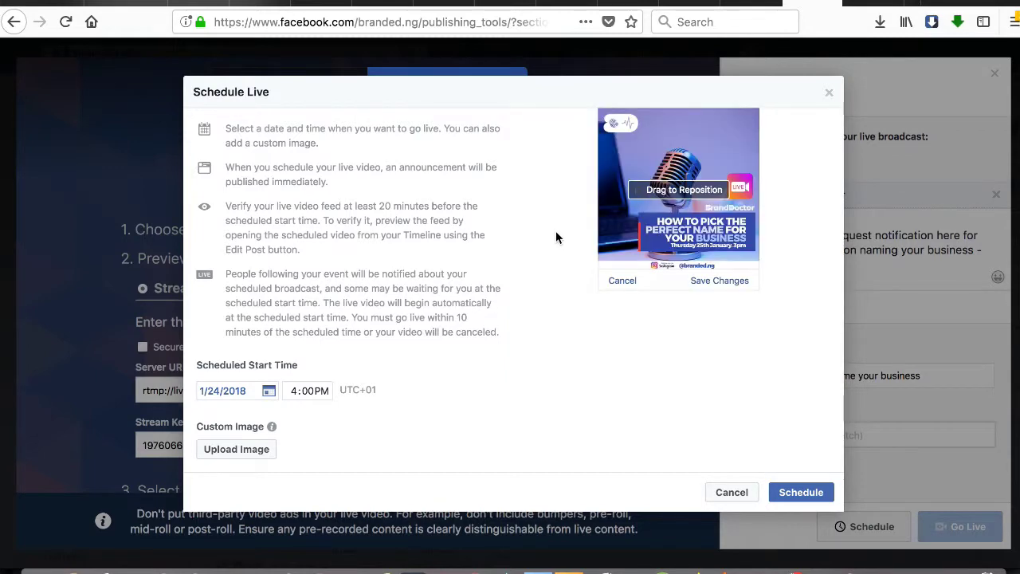
Step: Confirm the schedule, then type groups/bra after facebook.com/ in the address bar
click(787, 491)
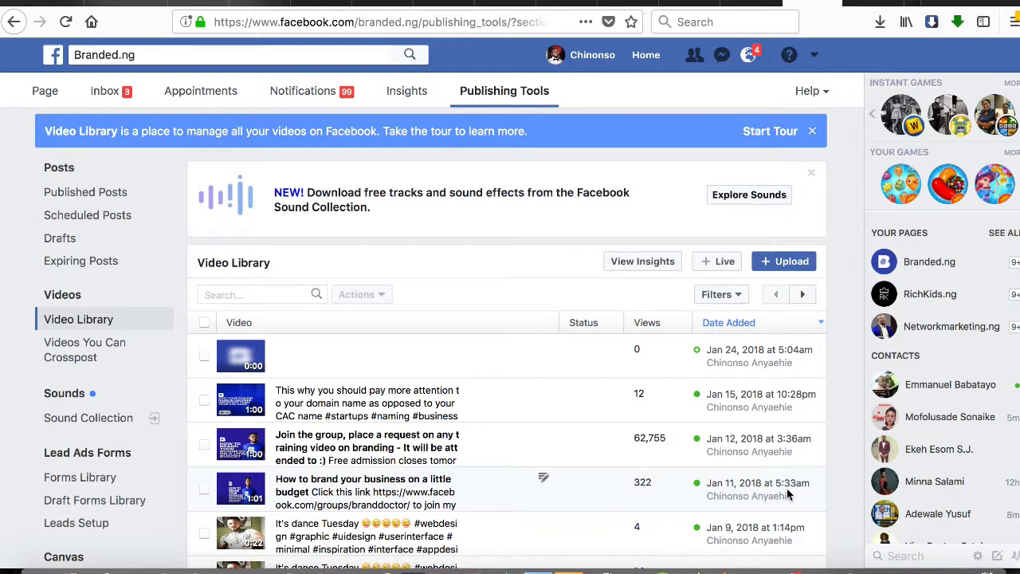
click(363, 21)
click(358, 22)
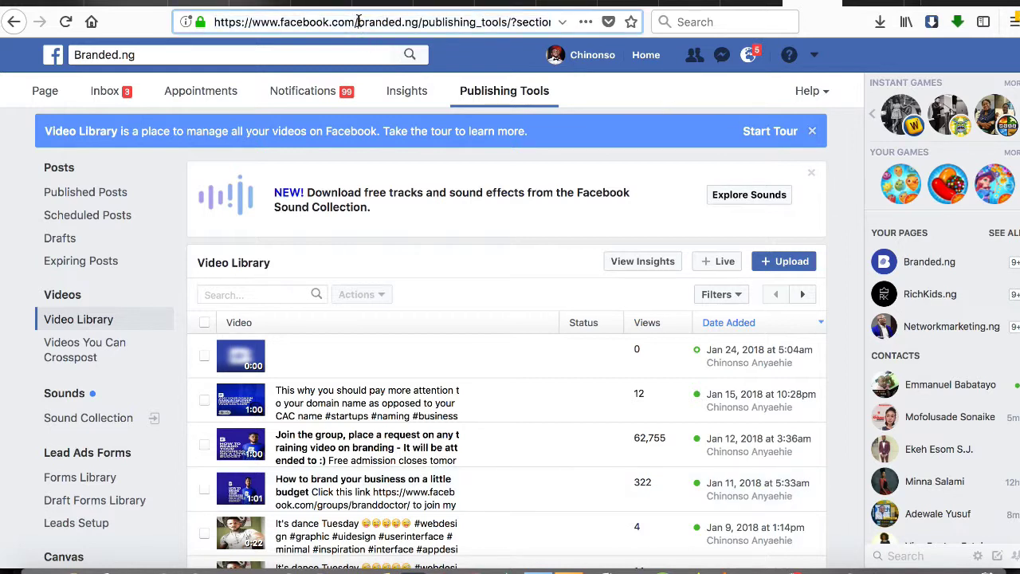
drag(358, 21, 576, 27)
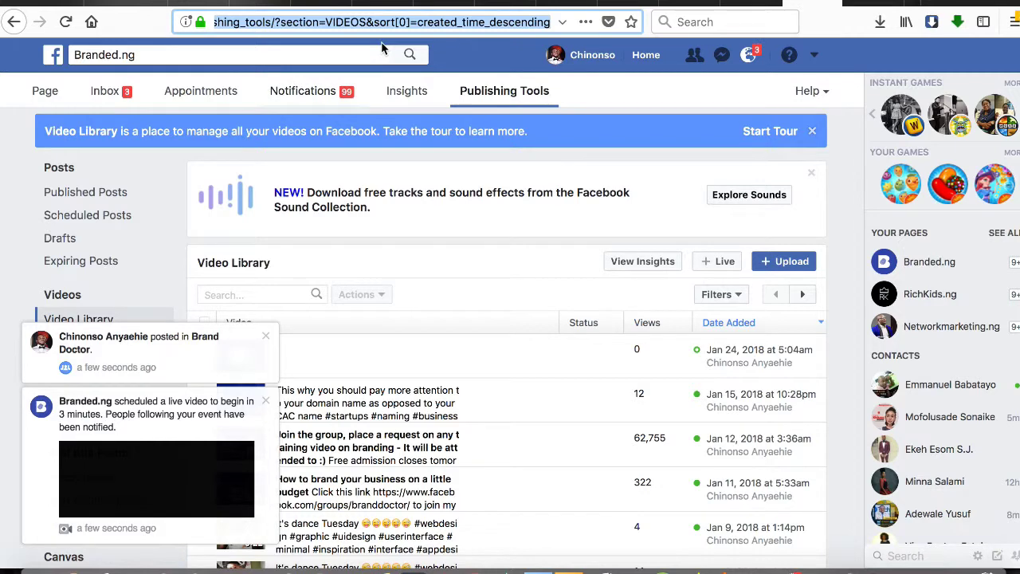
text(groups/)
key(Escape)
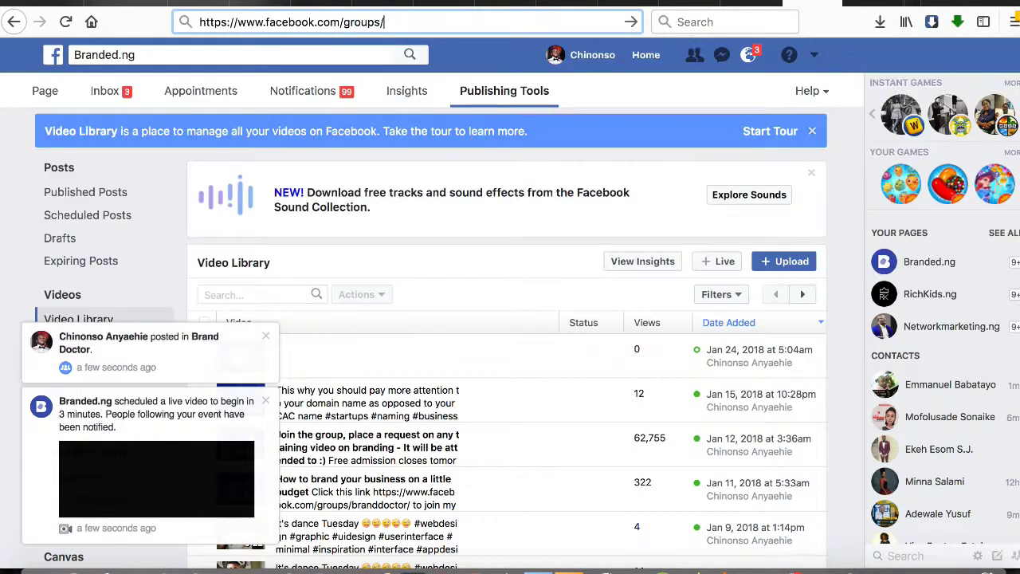
text(bra)
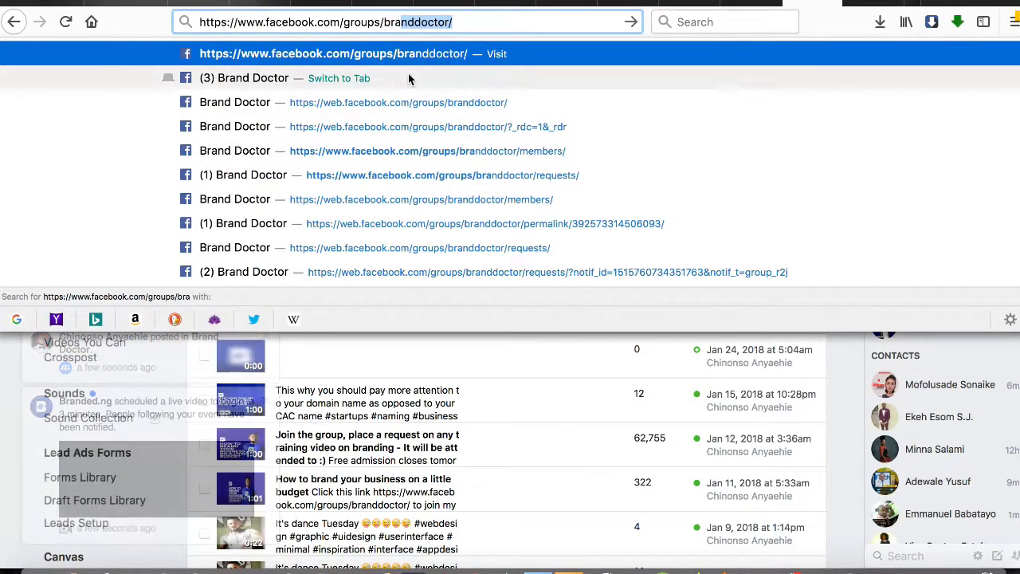
Step: Go to facebook.com/groups/branddoctor/ and scroll to the pinned 4:00pm live announcement
click(436, 58)
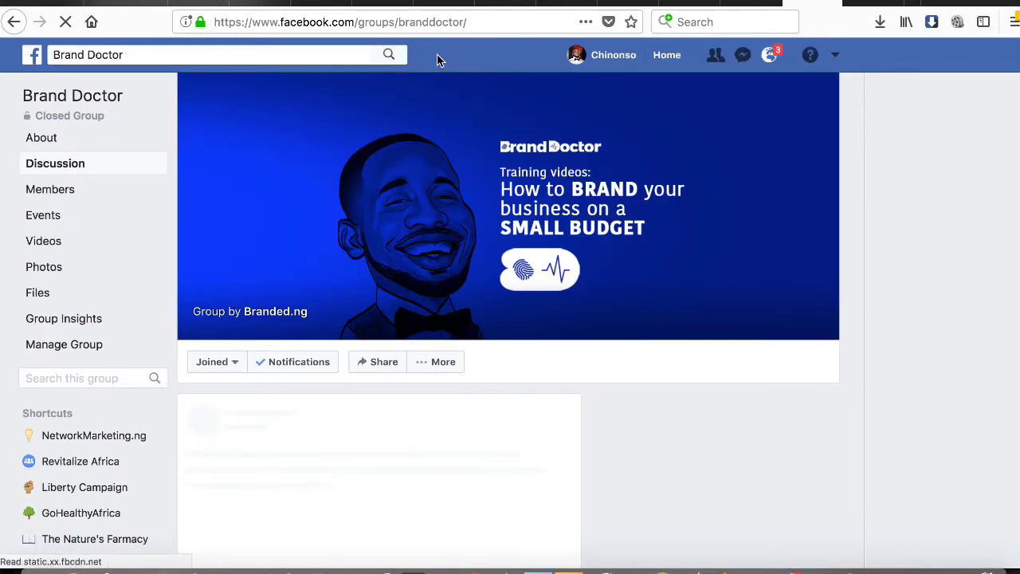
scroll(434, 437, down, 1)
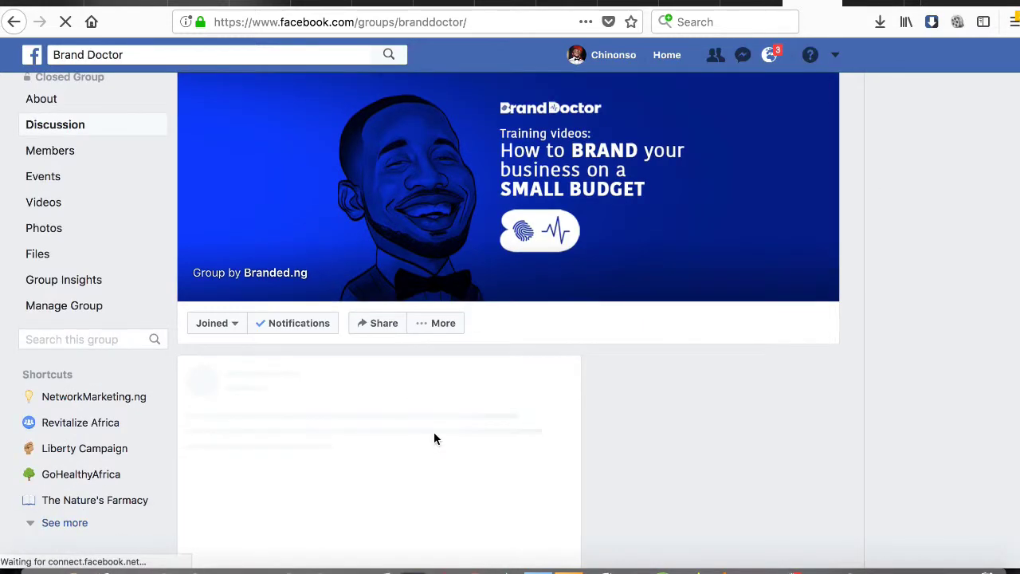
scroll(434, 439, down, 3)
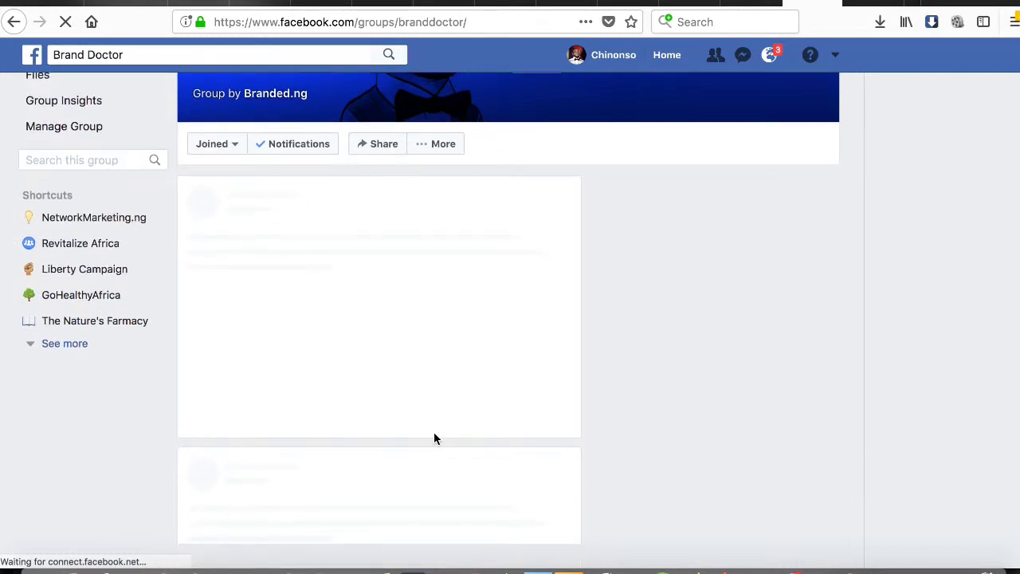
scroll(435, 438, up, 1)
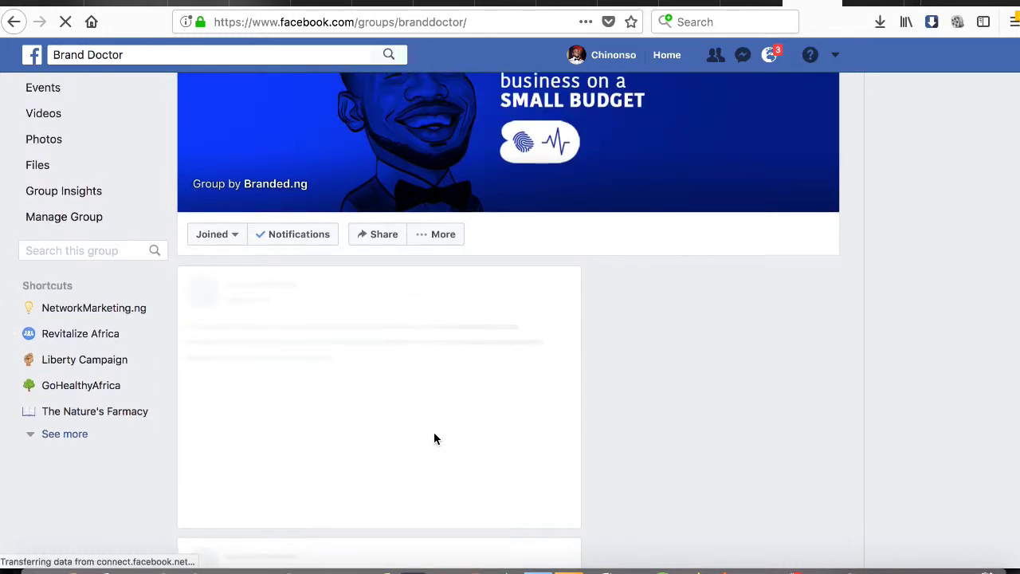
scroll(434, 438, down, 3)
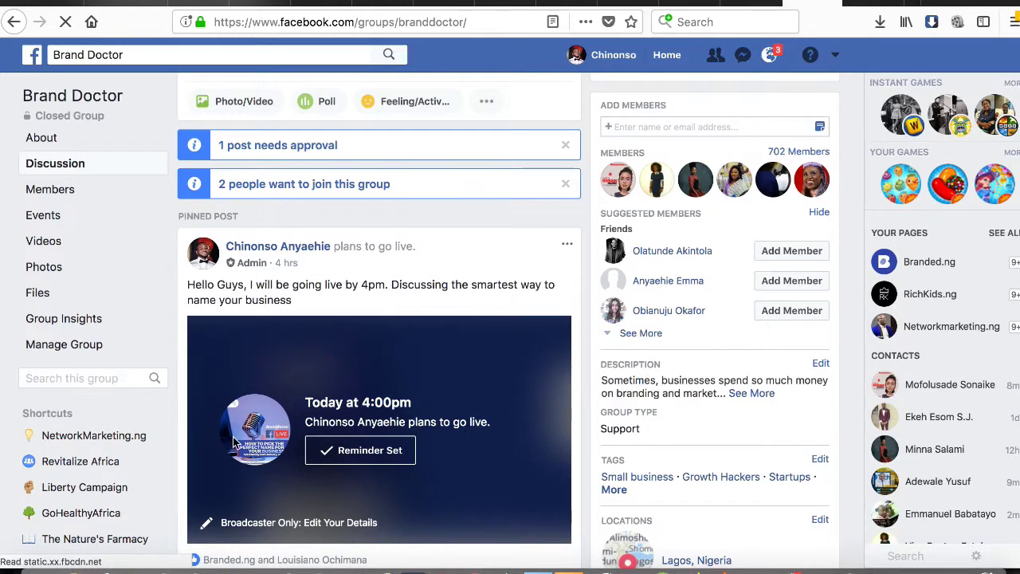
scroll(468, 353, down, 1)
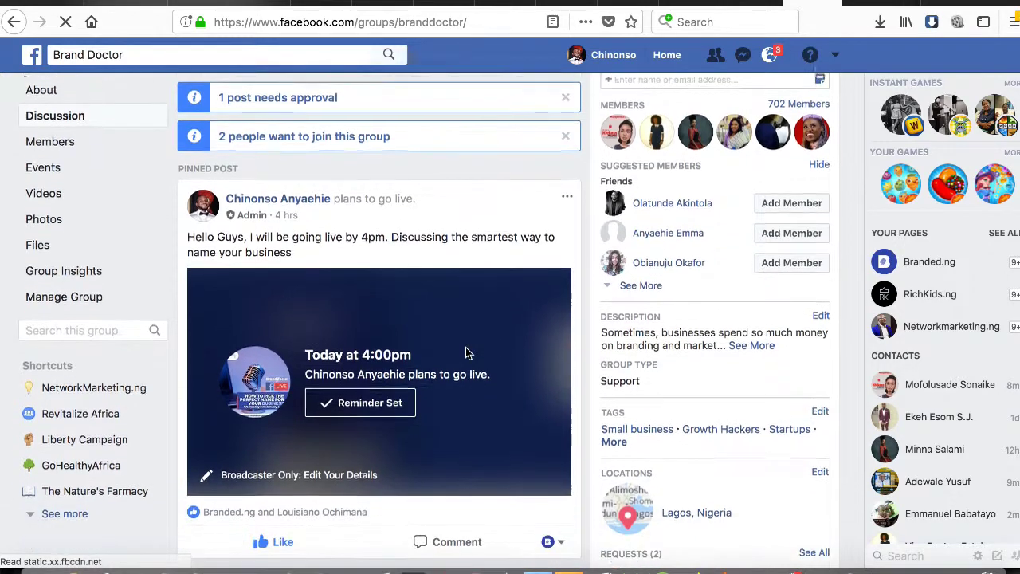
click(323, 398)
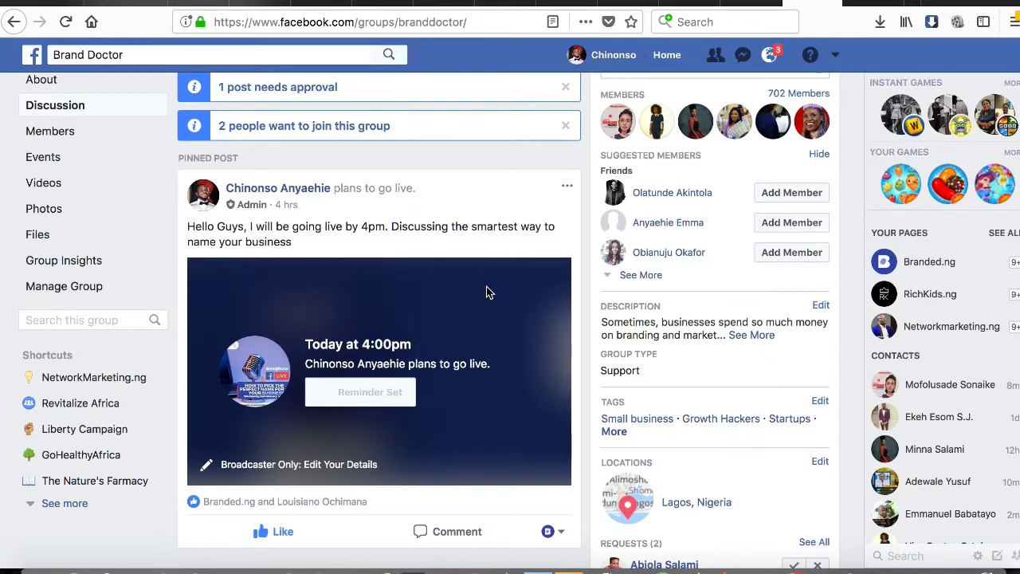
scroll(488, 291, down, 2)
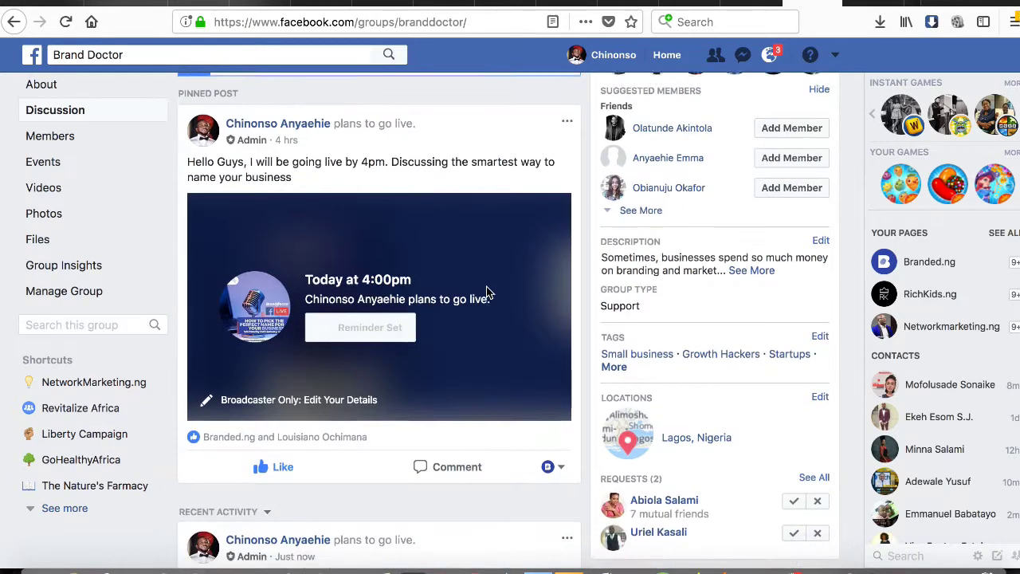
scroll(487, 292, up, 3)
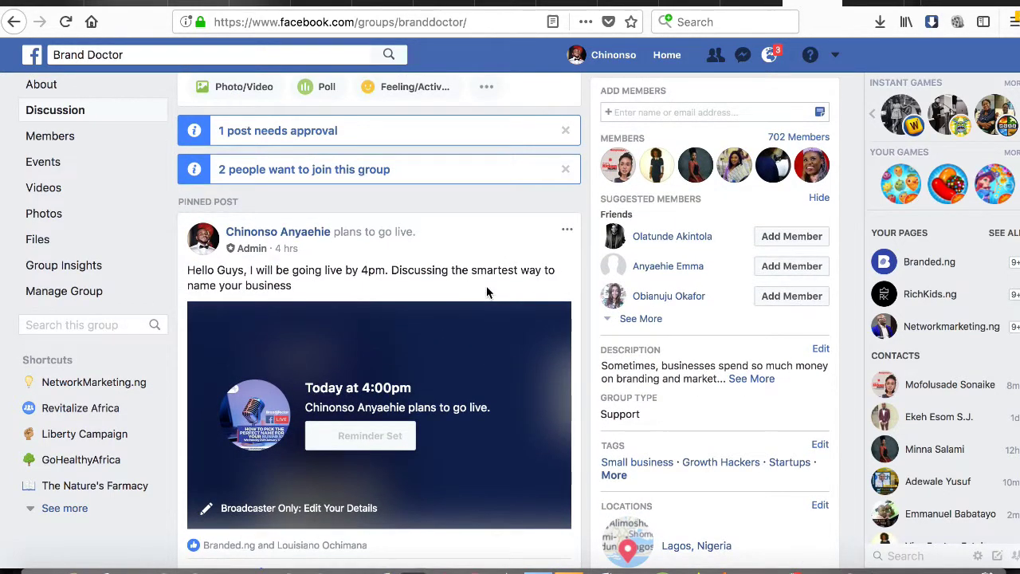
scroll(488, 291, down, 3)
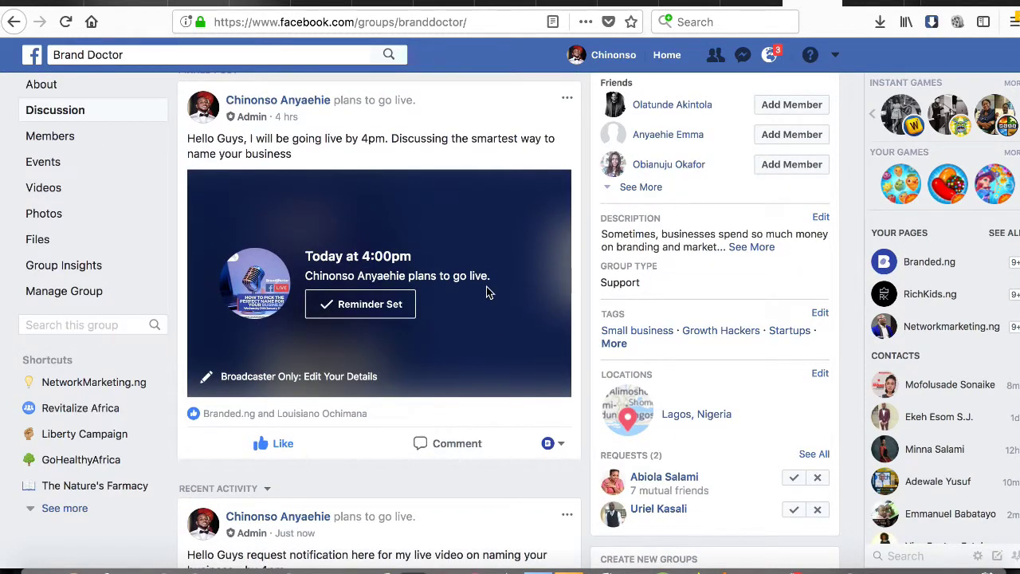
scroll(486, 286, up, 3)
scroll(480, 284, down, 3)
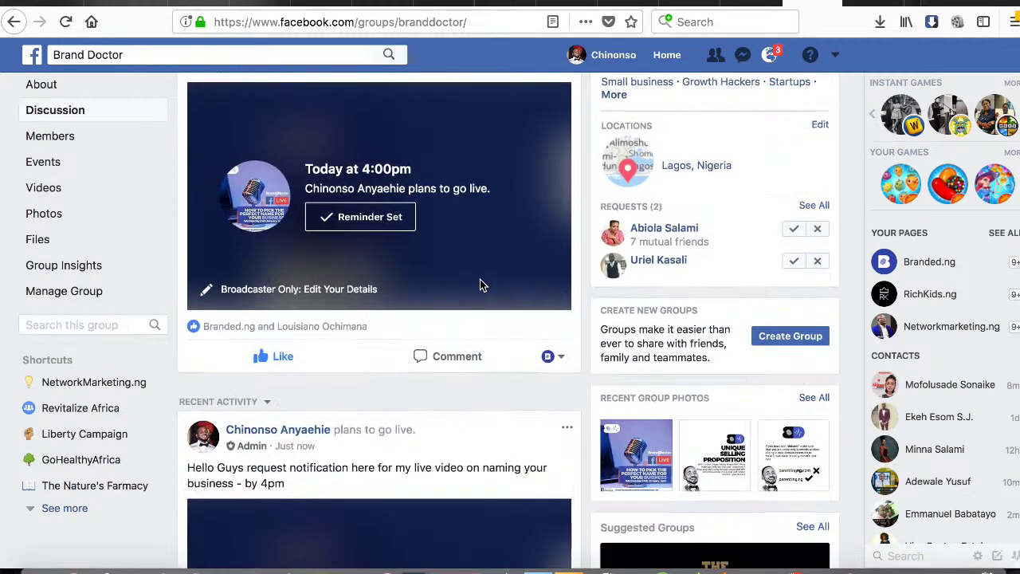
scroll(480, 285, down, 2)
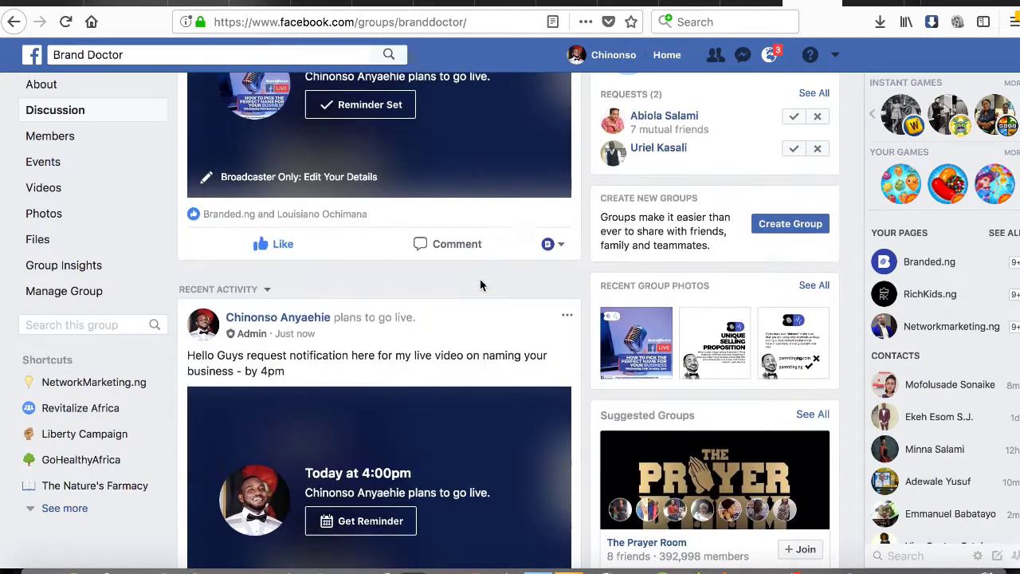
scroll(480, 284, up, 2)
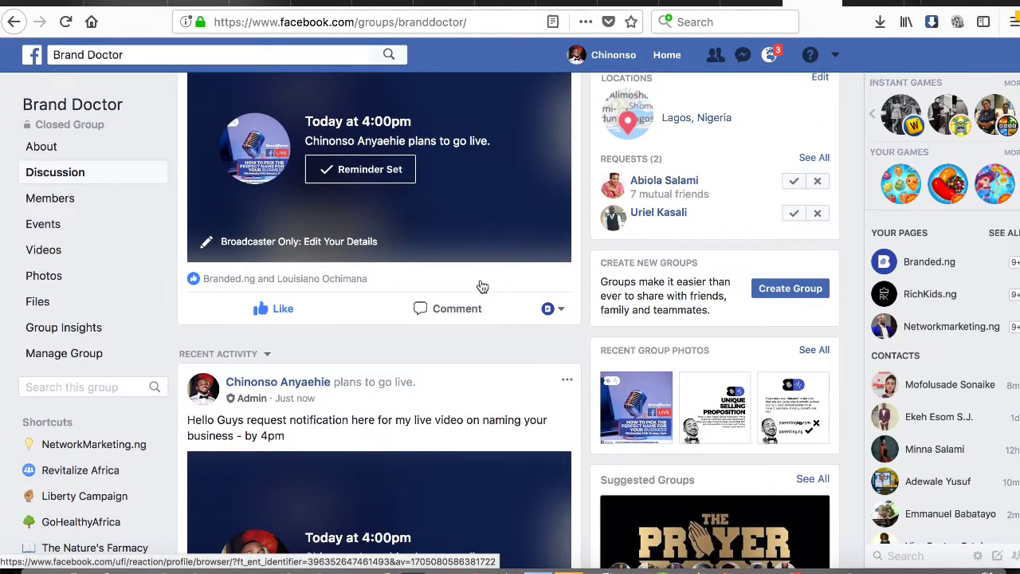
scroll(481, 286, up, 2)
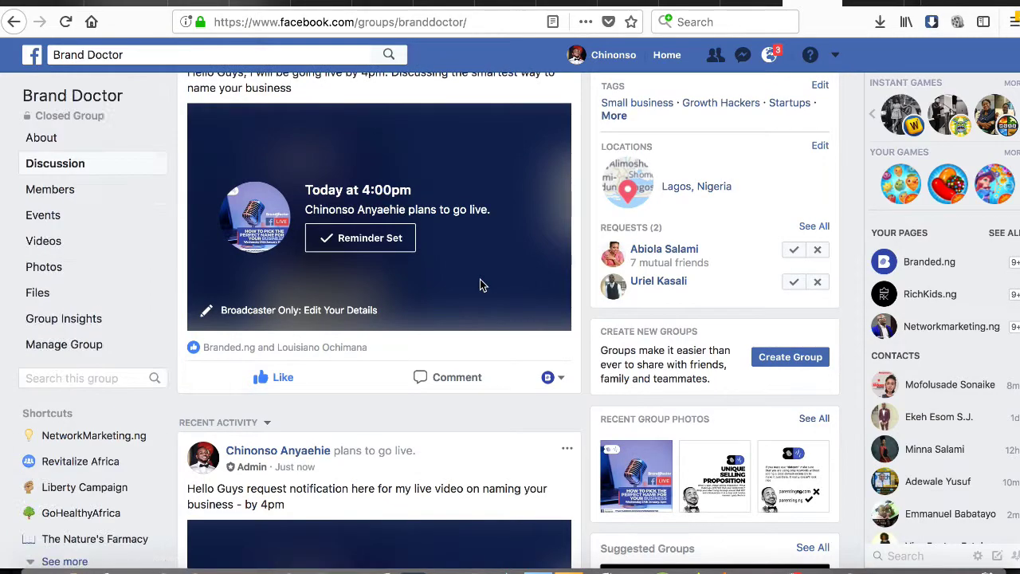
scroll(481, 284, down, 3)
scroll(480, 280, down, 5)
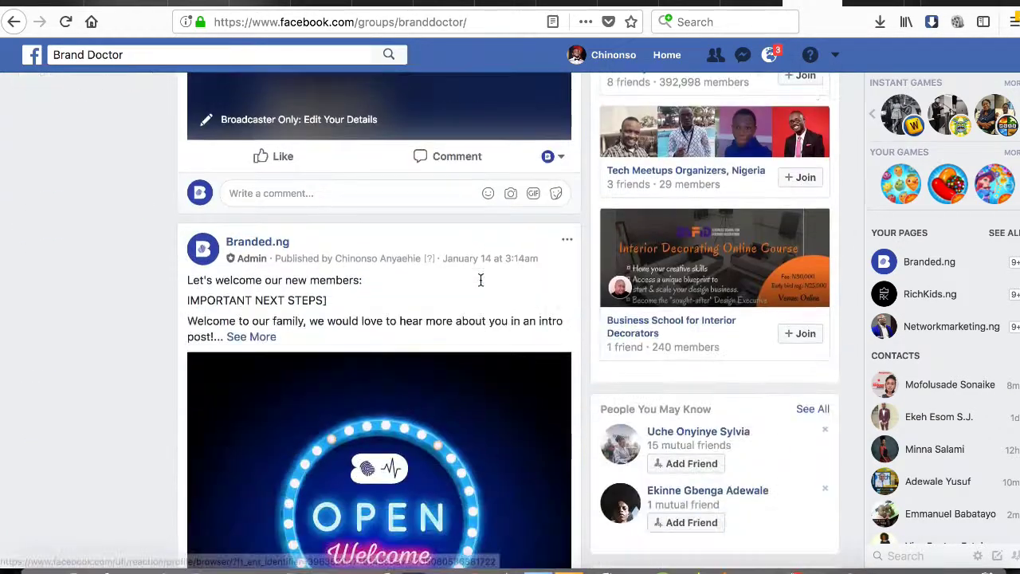